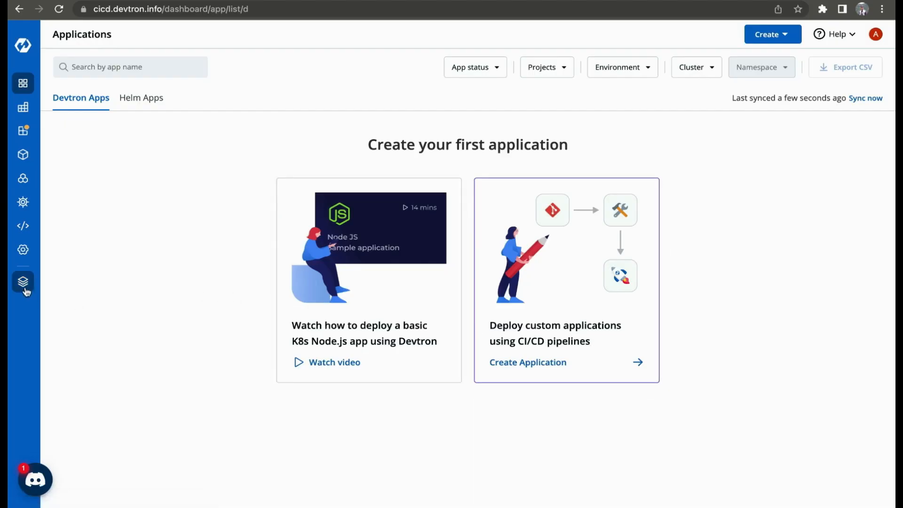
- Add and save a container registry named ecr-test of type ECR with its registry URL in the global configurations
left_click(26, 289)
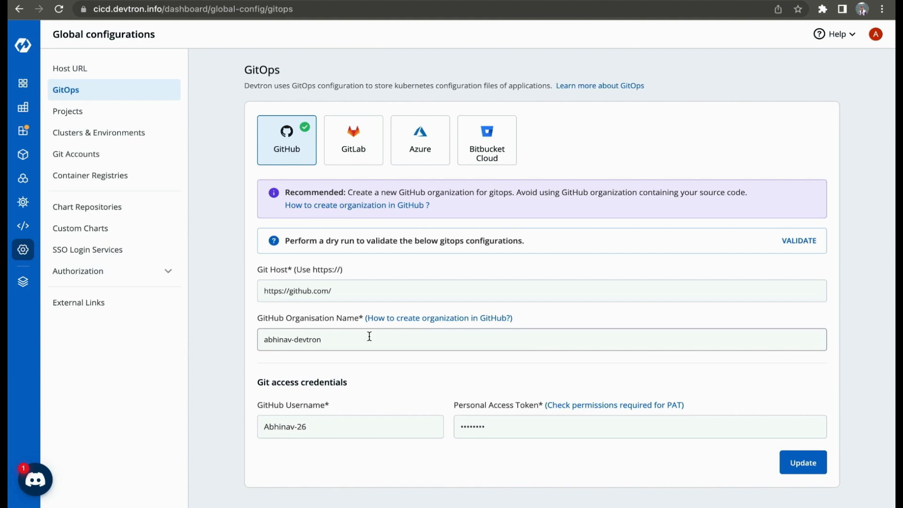
left_click(101, 177)
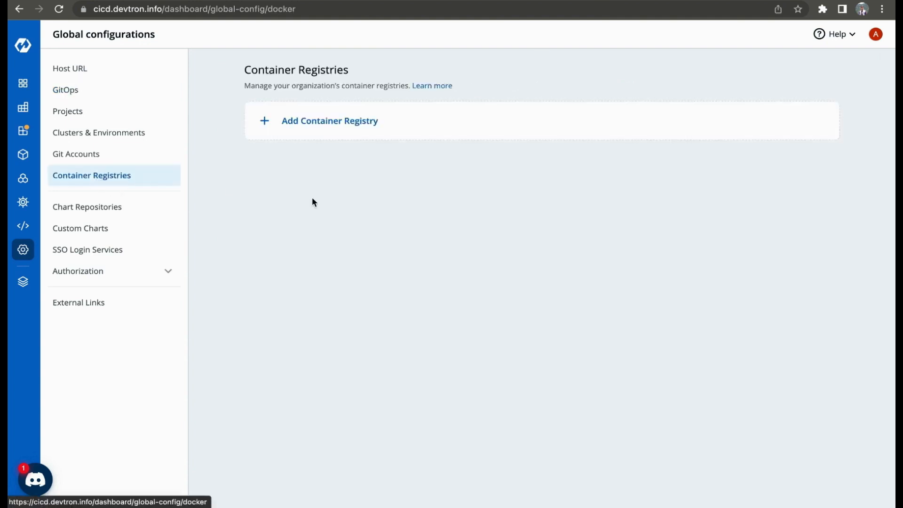
type("ecr-test")
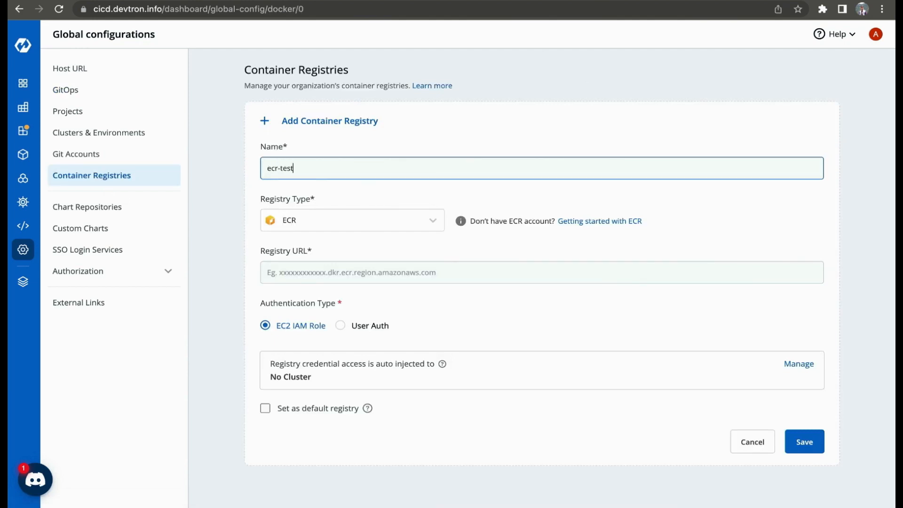
left_click(420, 226)
left_click(366, 249)
left_click(510, 272)
type("https://480669428206.dkr.ecr.us-east-1.amazonaws.com")
left_click(805, 441)
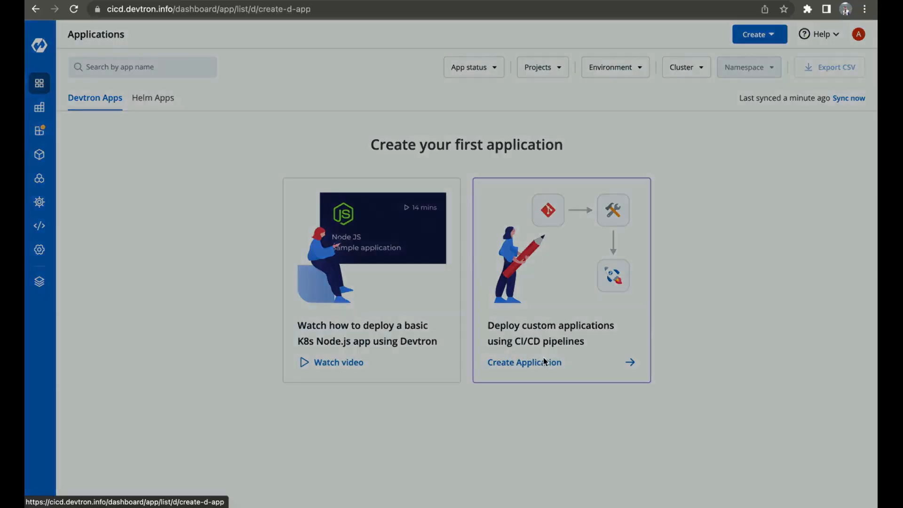
- Create an application named demo-go-app, then enter and save its Git repository URL
left_click(543, 357)
type("demo-go-app")
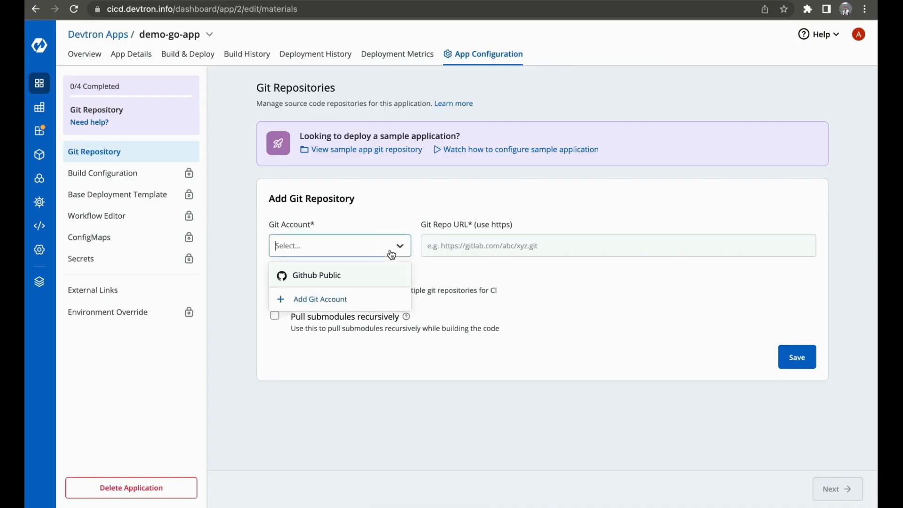
left_click(312, 273)
type("https://github.com/devtron-labs/demo-go-app.git")
left_click(275, 312)
left_click(798, 416)
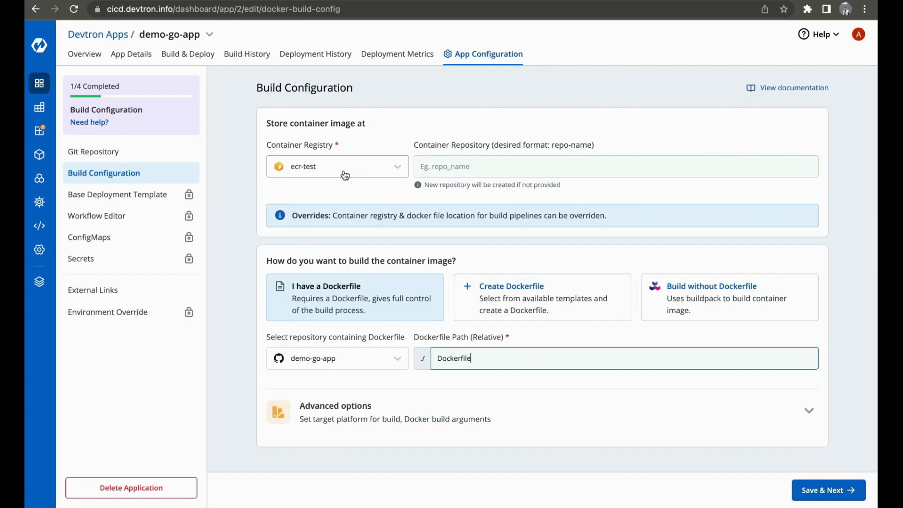
- Review the container registry choices, container repository and Dockerfile path in the build configuration
left_click(341, 170)
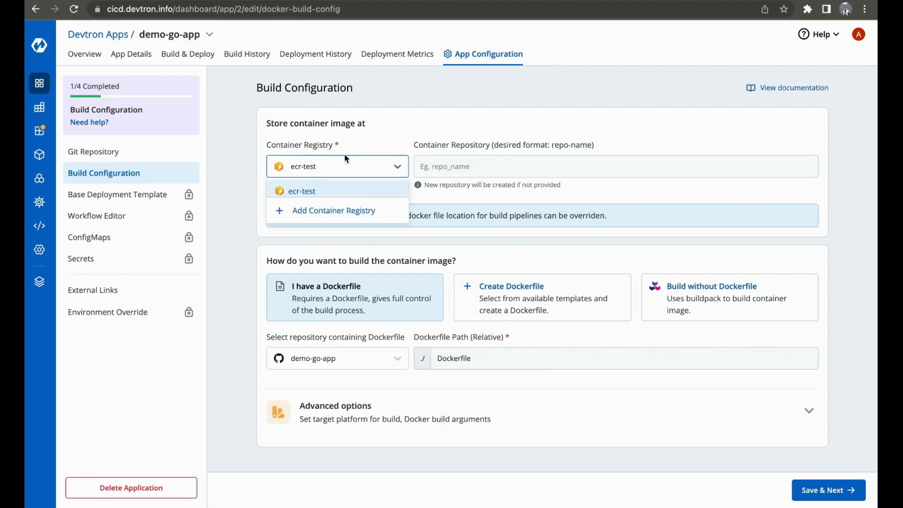
left_click(433, 166)
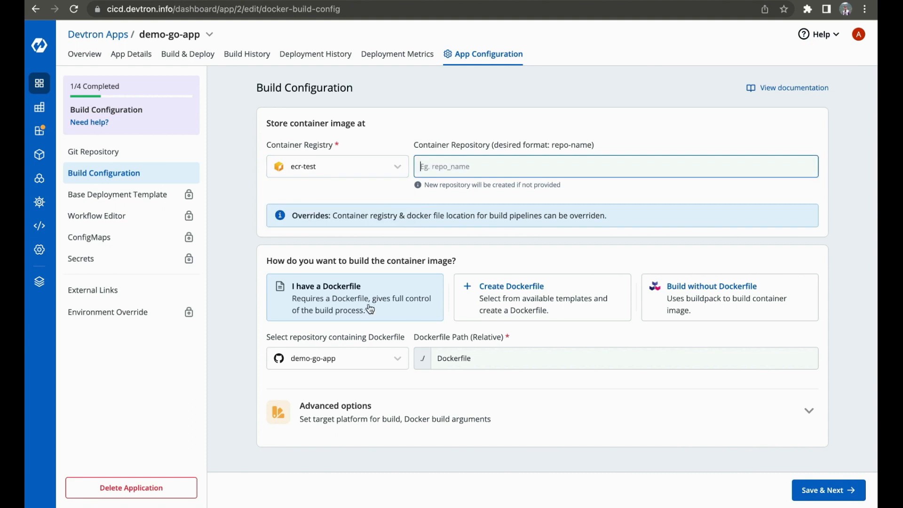
double_click(473, 358)
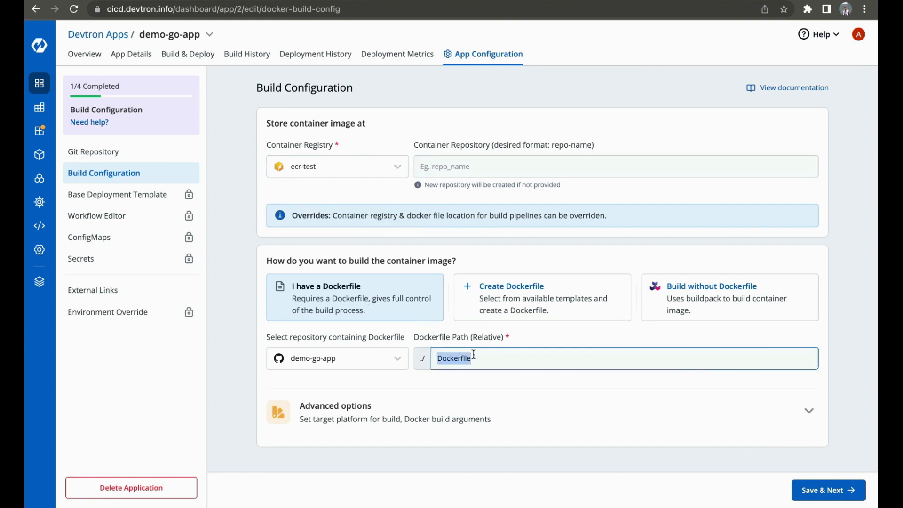
left_click(483, 356)
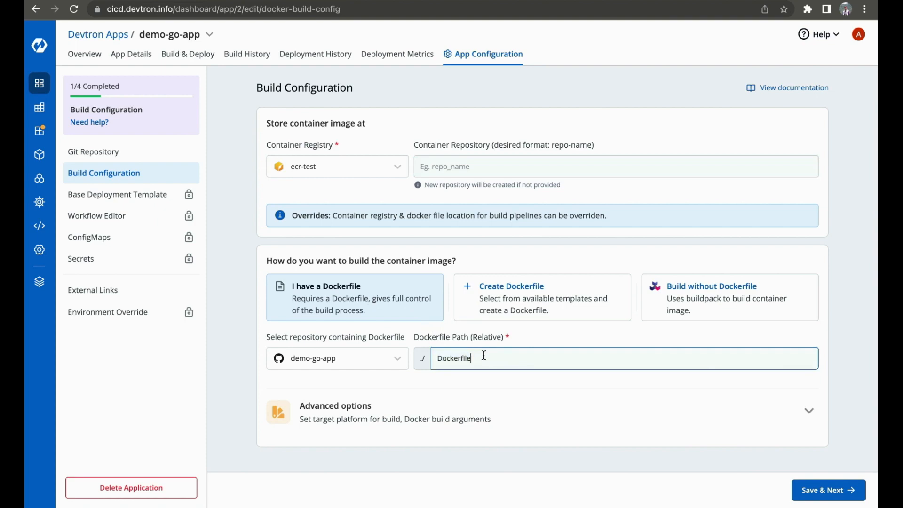
- Compare the Create Dockerfile template with the Build without Dockerfile settings, and check the target platform choices for an existing Dockerfile
left_click(580, 292)
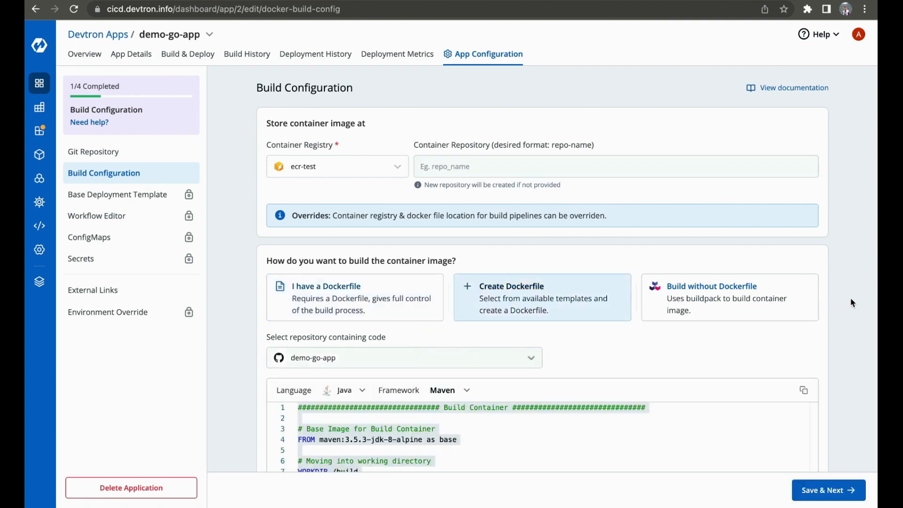
scroll(850, 298, "down", 4)
scroll(611, 337, "down", 4)
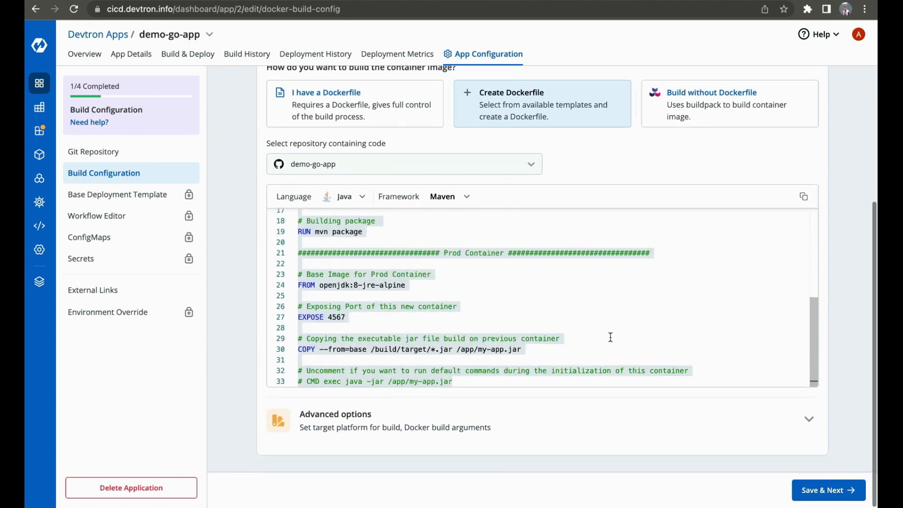
scroll(611, 338, "up", 8)
left_click(688, 192)
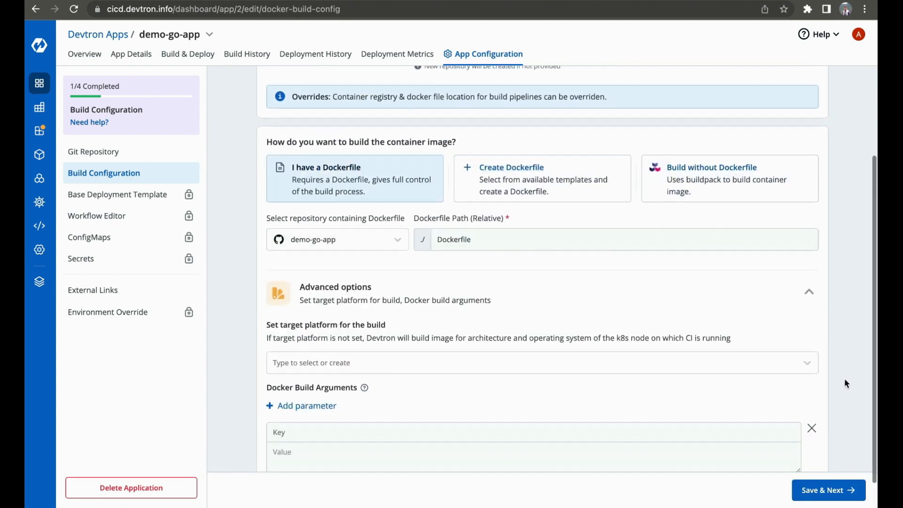
scroll(846, 378, "down", 1)
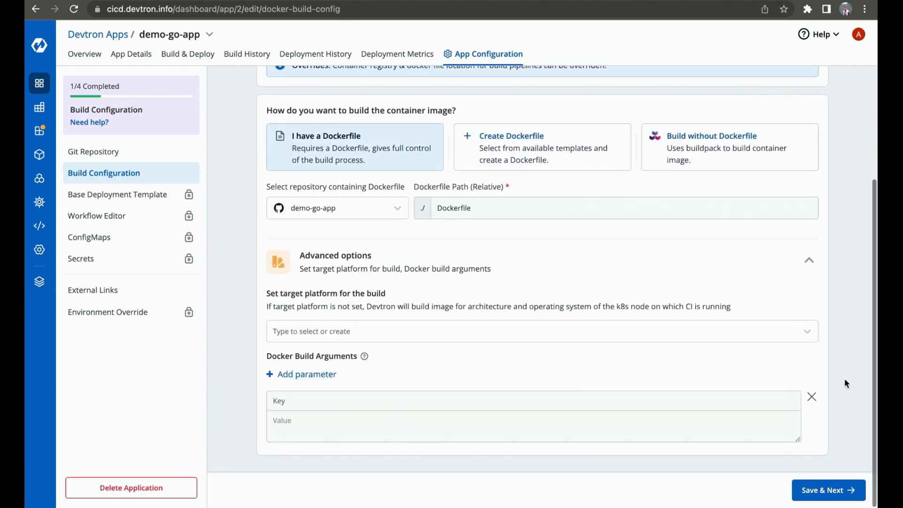
left_click(686, 333)
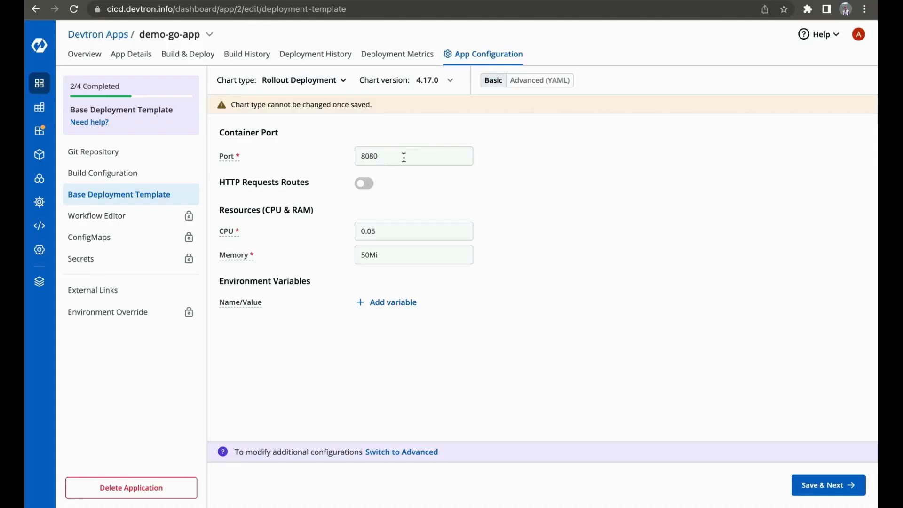
- Inspect the HTTP request route fields and the CPU setting in the base deployment template
left_click(365, 183)
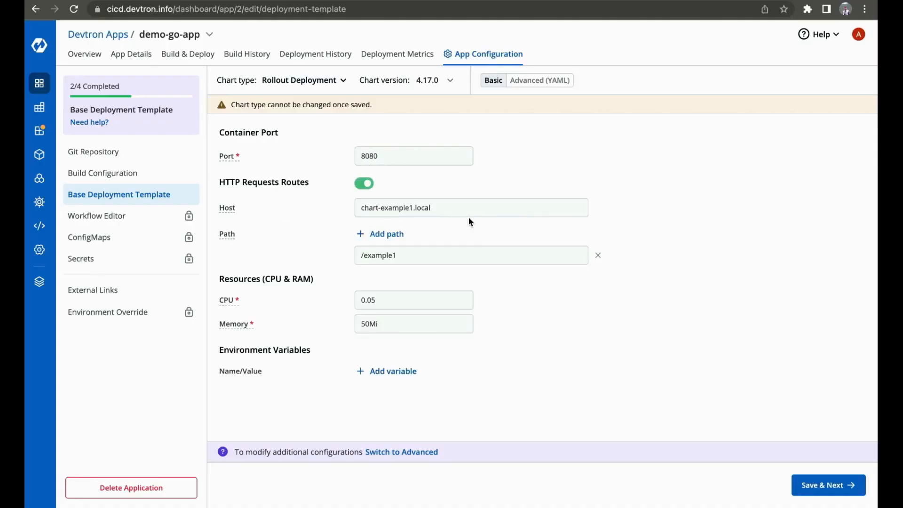
left_click(409, 297)
left_click(365, 184)
- Examine the base deployment template's advanced YAML, including its ingress settings, and read the accompanying README
left_click(541, 81)
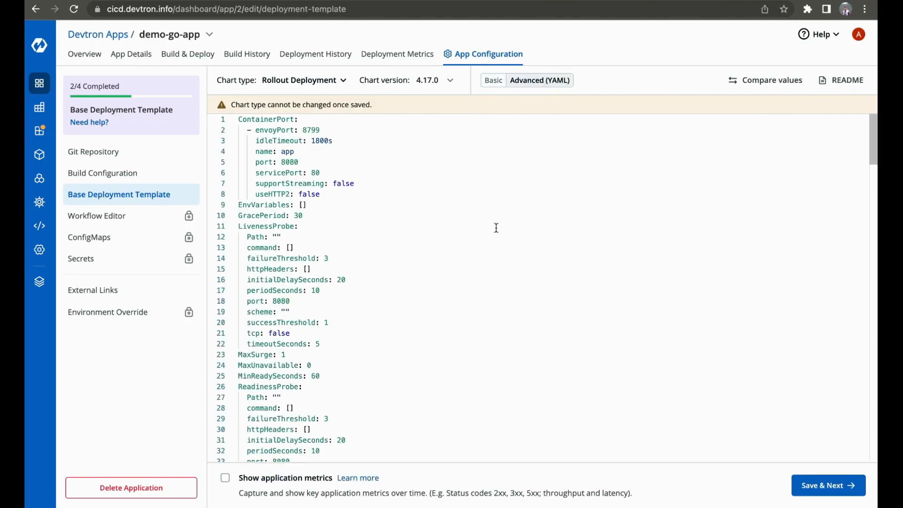
scroll(458, 228, "down", 20)
mouse_move(281, 231)
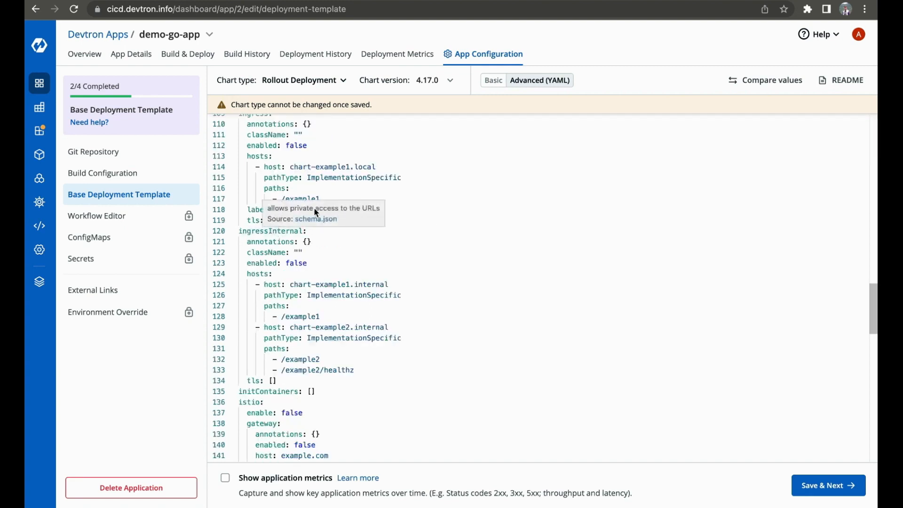
scroll(763, 146, "up", 2)
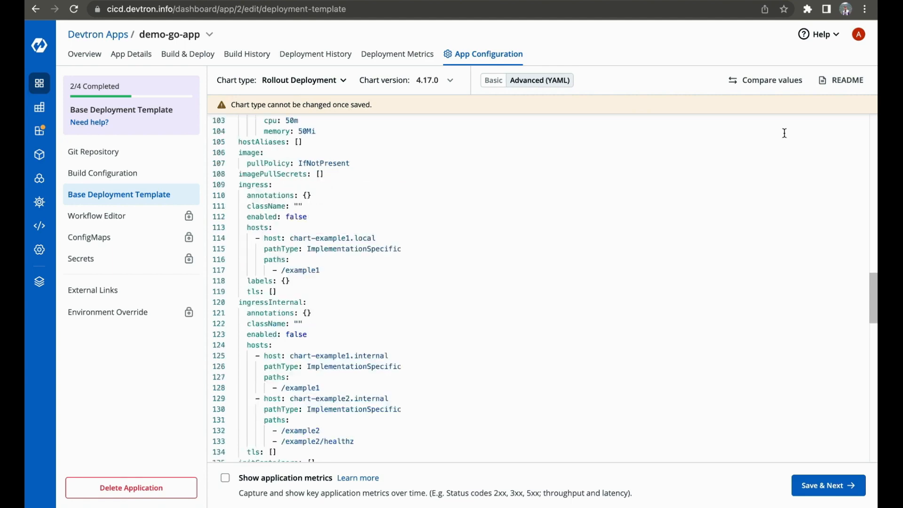
left_click(841, 81)
scroll(320, 271, "down", 9)
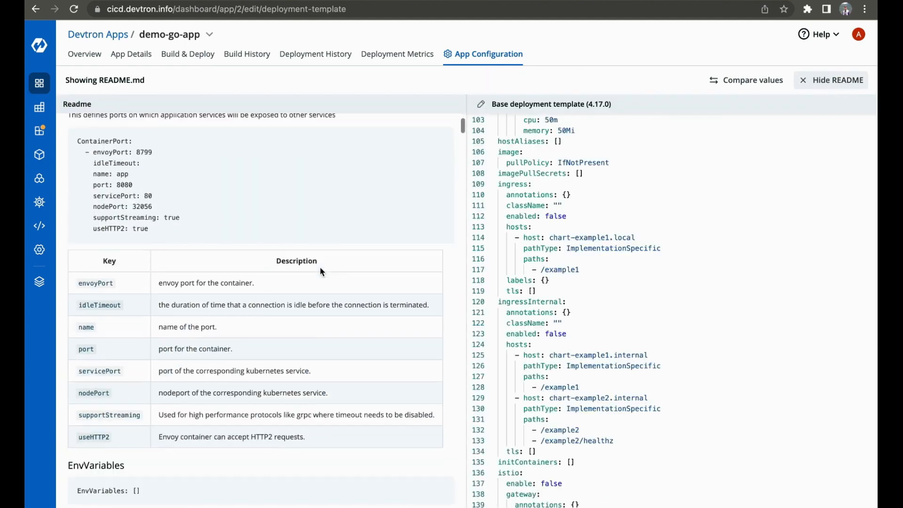
scroll(321, 271, "down", 10)
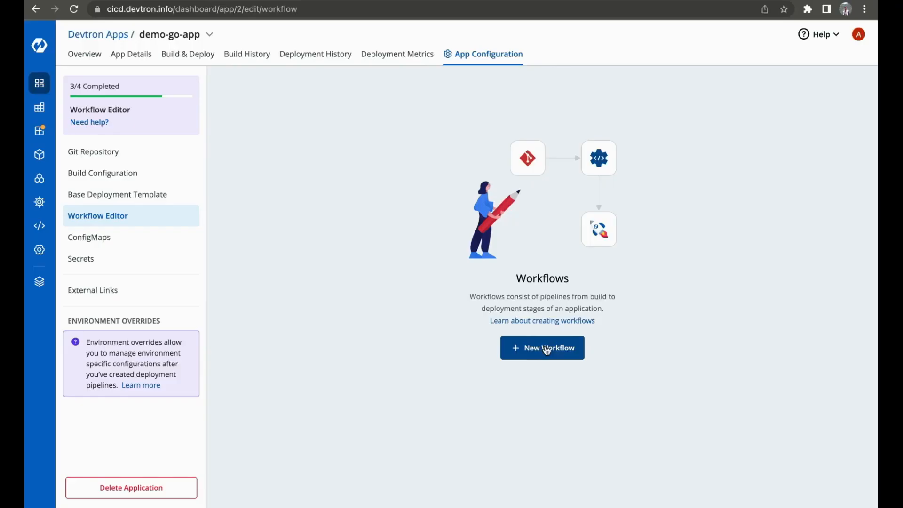
- Start a new workflow that builds and deploys from source code, and name the build pipeline staging in its advanced options
left_click(543, 347)
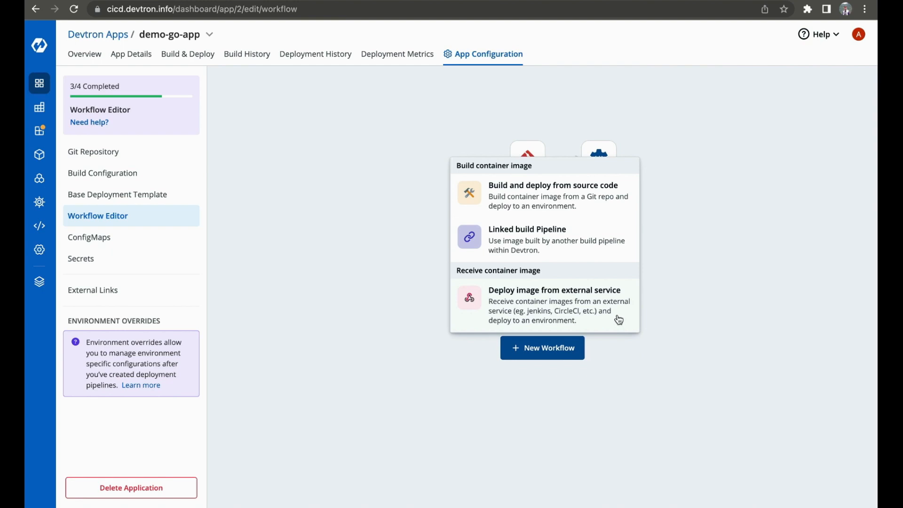
left_click(575, 207)
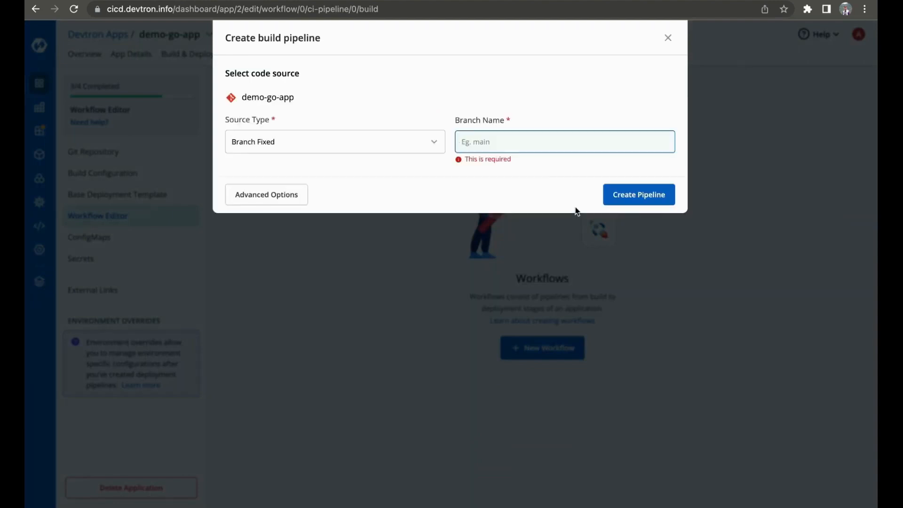
left_click(283, 195)
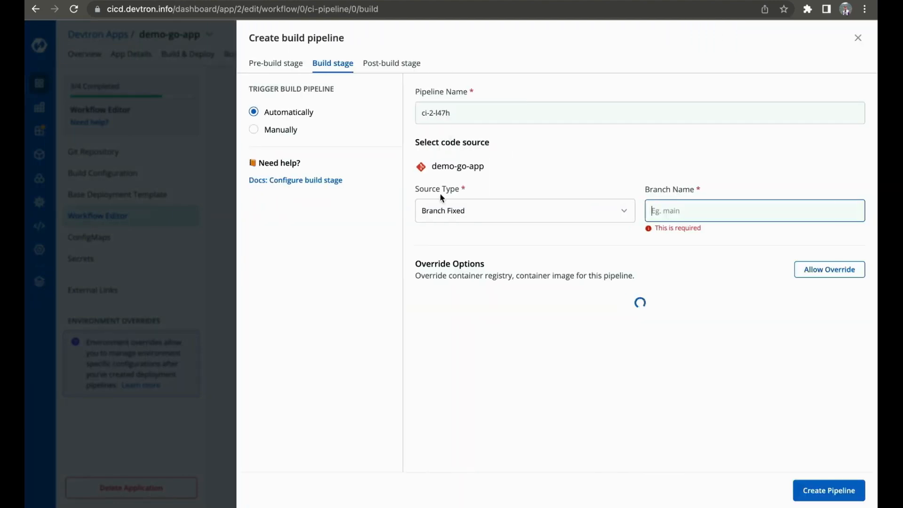
triple_click(455, 113)
key("BackSpace")
type("staging")
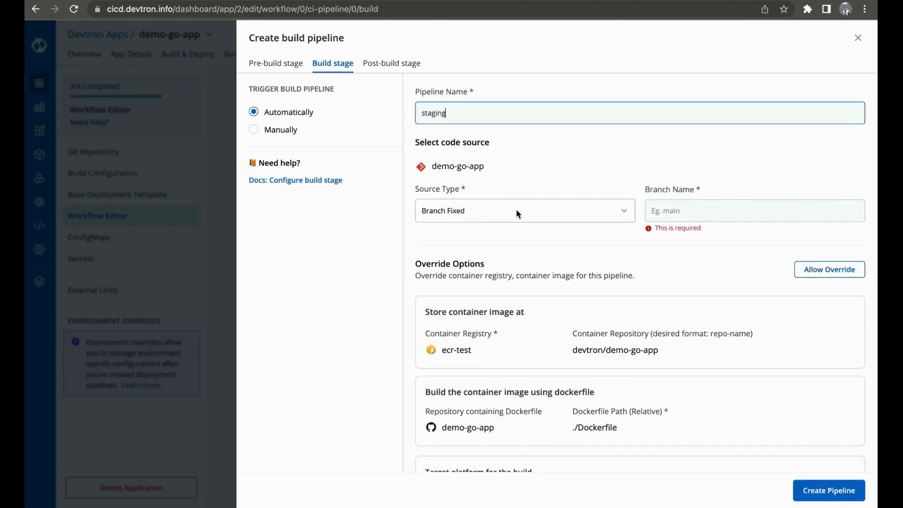
- Review the build pipeline's source types and the preset plugins available for a new pre-build task
left_click(516, 213)
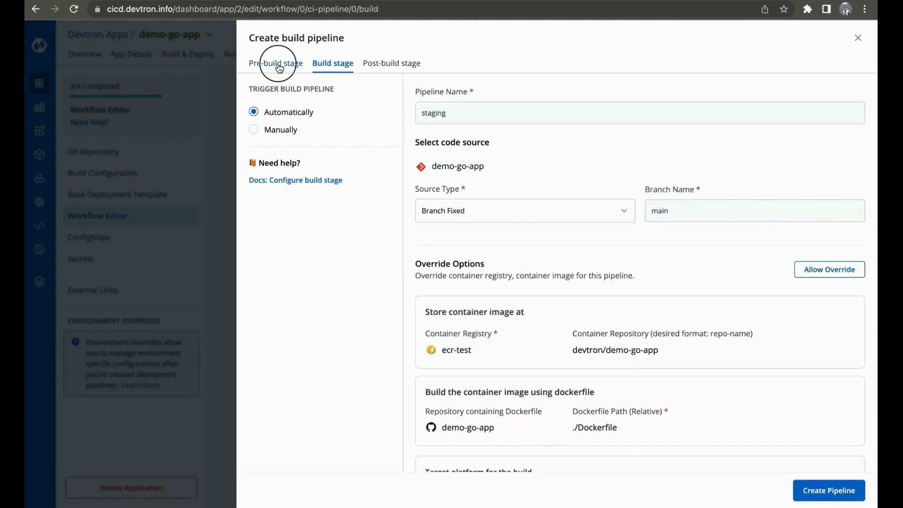
left_click(275, 63)
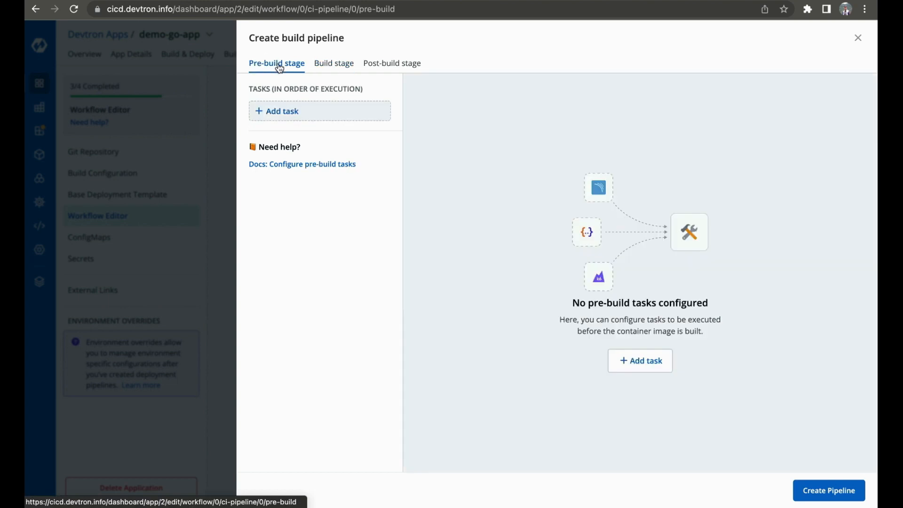
left_click(315, 112)
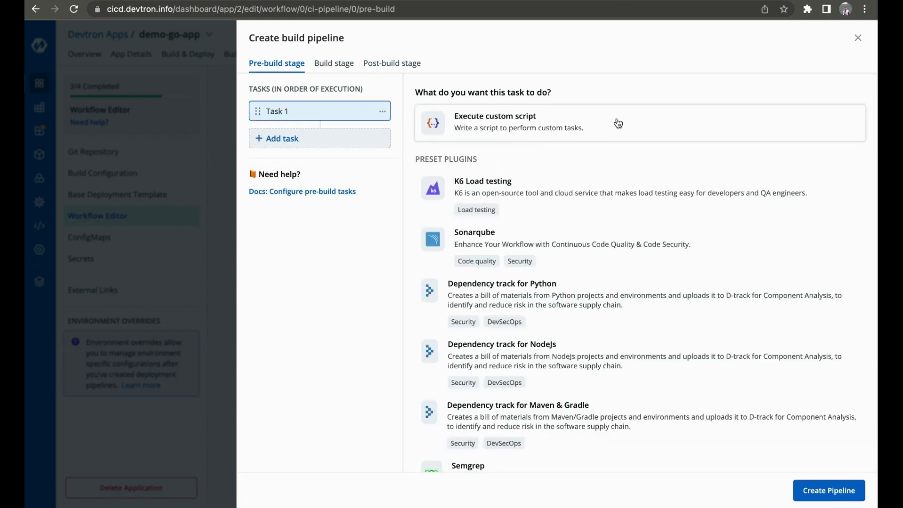
triple_click(450, 159)
left_click(460, 158)
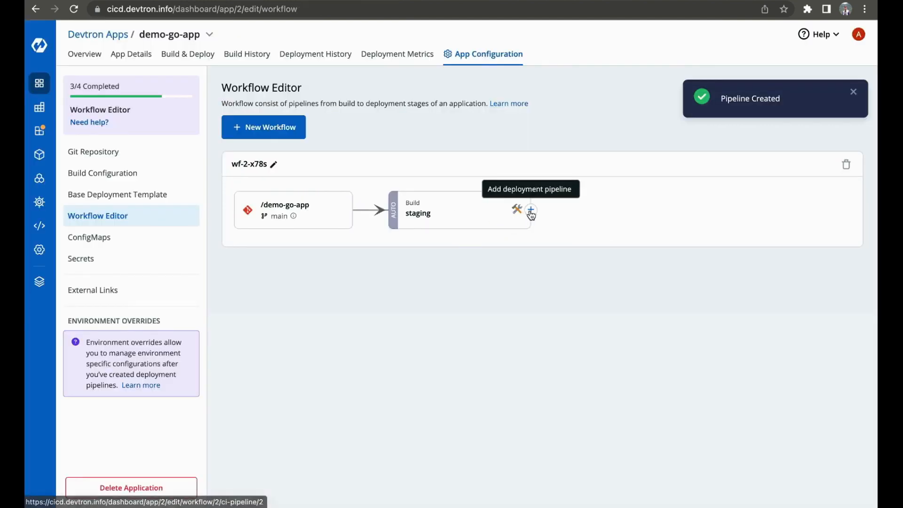
- Add a deployment pipeline after the staging build and name it staging in its advanced options
left_click(534, 211)
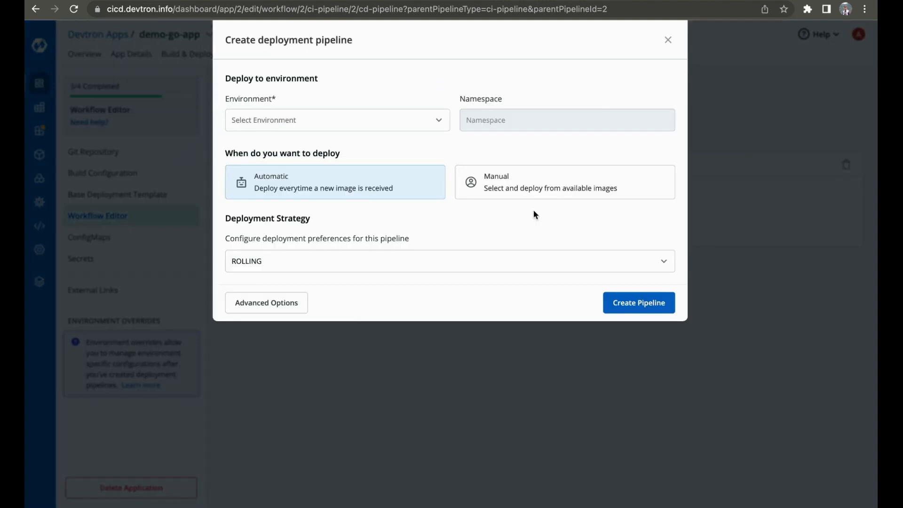
left_click(296, 307)
left_click(512, 95)
key("ctrl+a")
key("BackSpace")
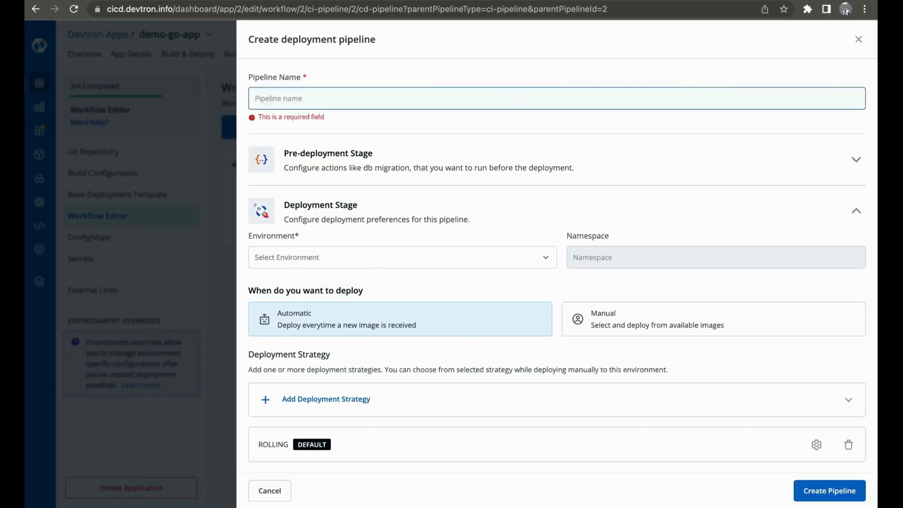
type("staging")
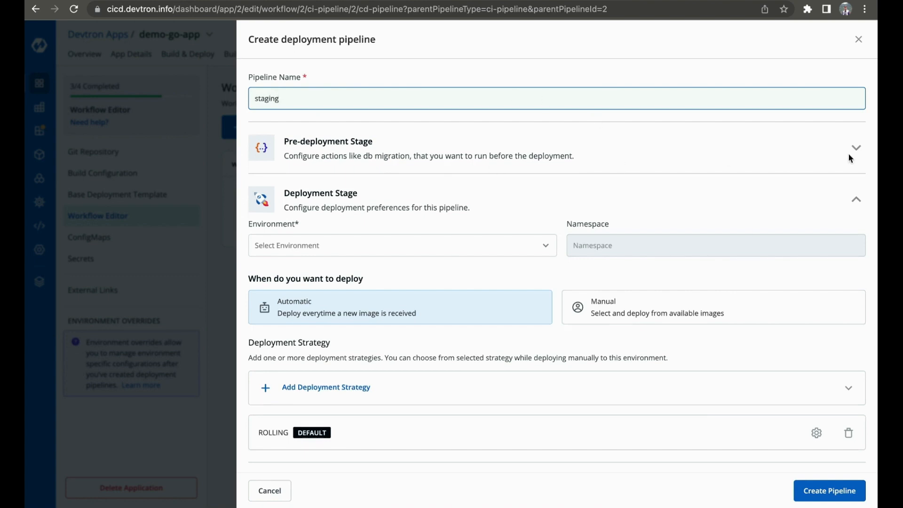
- Review the post-deployment stage's trigger and script settings, and list the additional deployment strategies
scroll(854, 148, "down", 1)
left_click(857, 429)
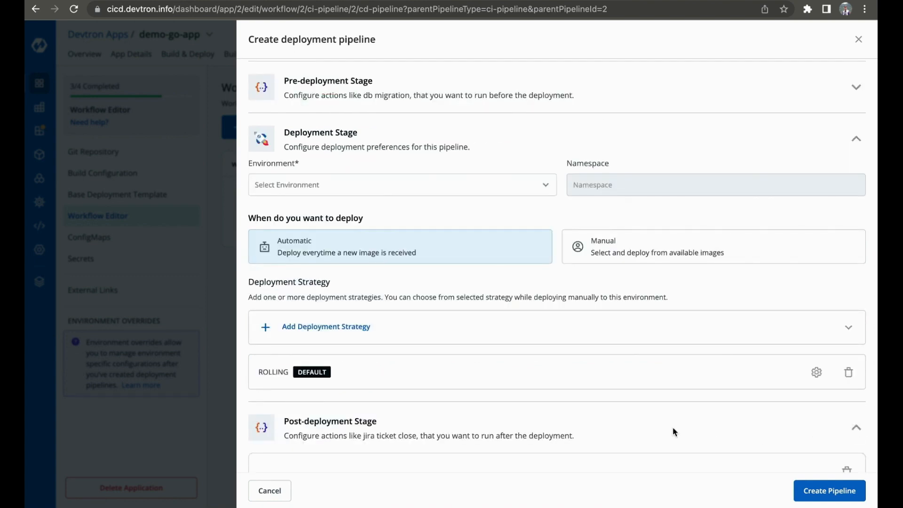
scroll(674, 431, "down", 3)
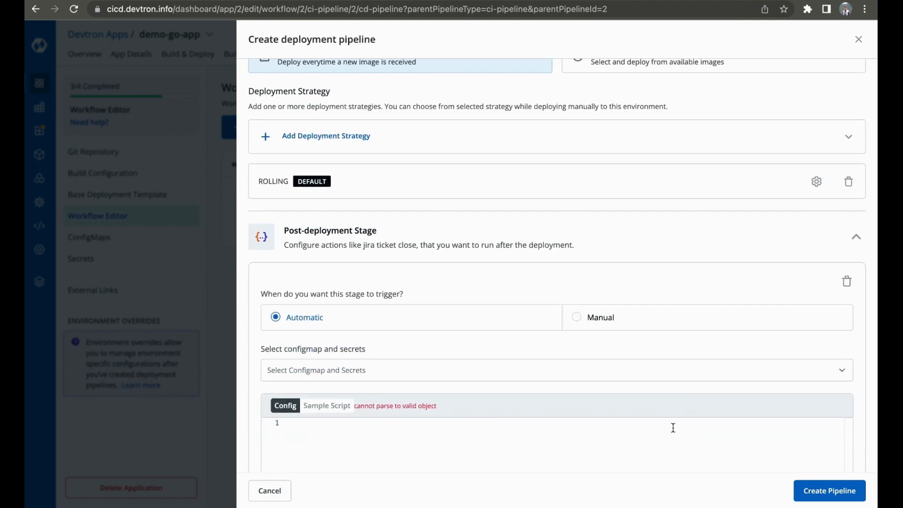
scroll(673, 427, "up", 3)
left_click(753, 326)
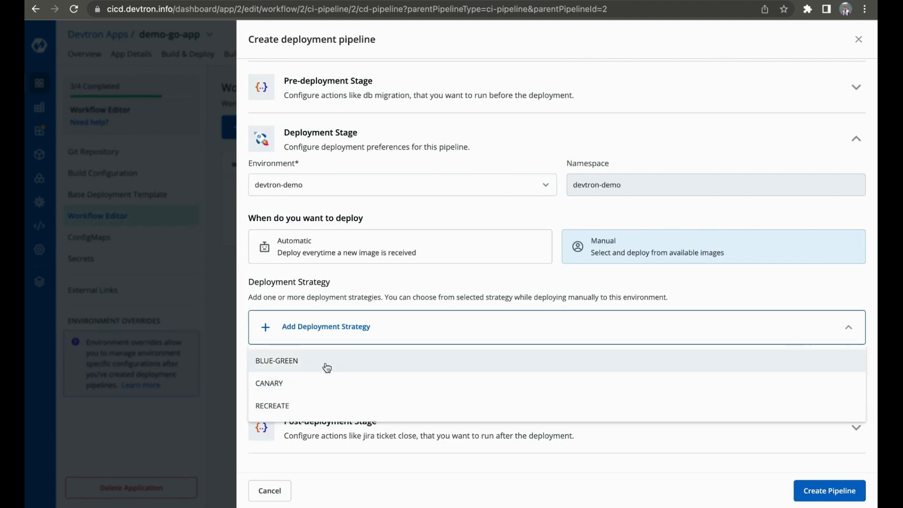
- Create the devtron-demo deployment pipeline with the default Rolling strategy, and proceed to the application's Build & Deploy page
left_click(574, 297)
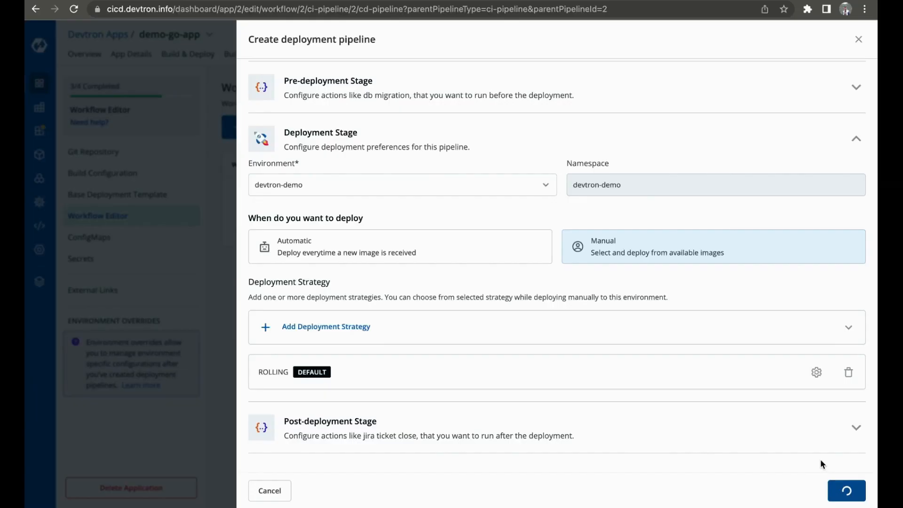
left_click(845, 490)
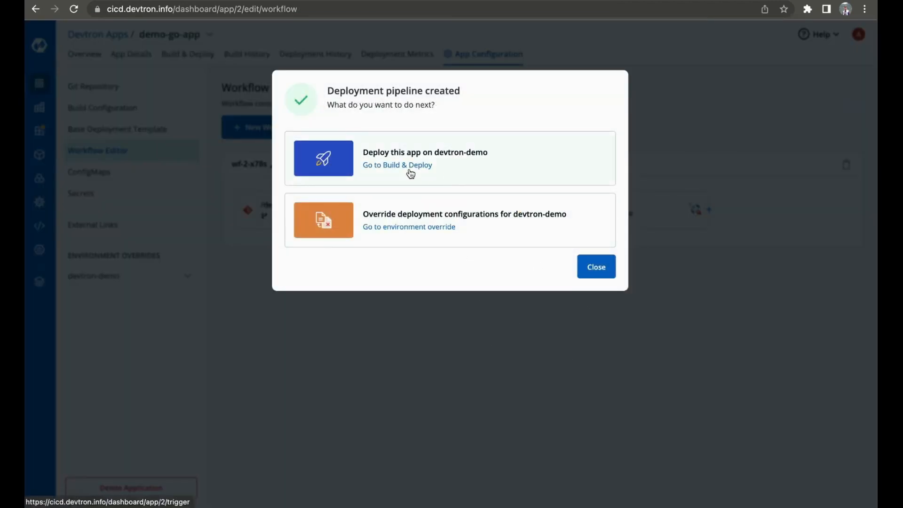
left_click(386, 166)
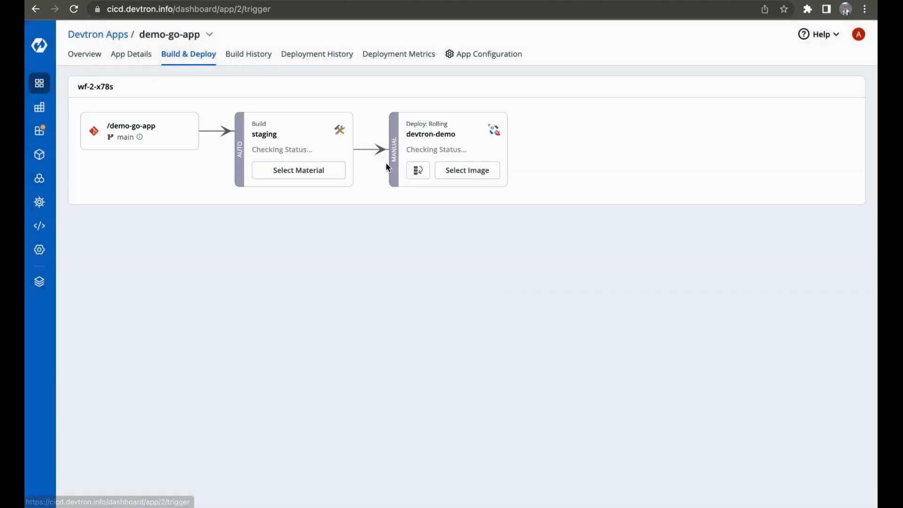
- Start the staging build from the main-branch commit "added demo go app with Dockerfile" and open the run's details
left_click(295, 170)
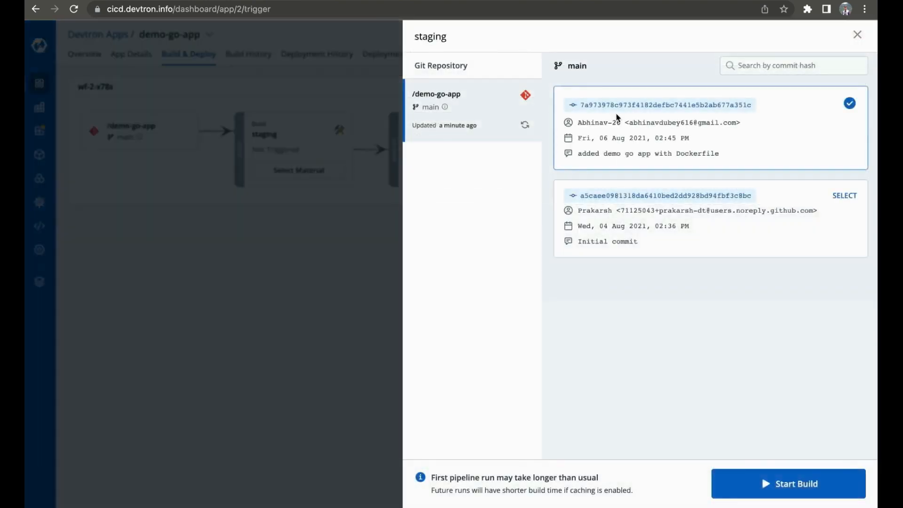
left_click(778, 488)
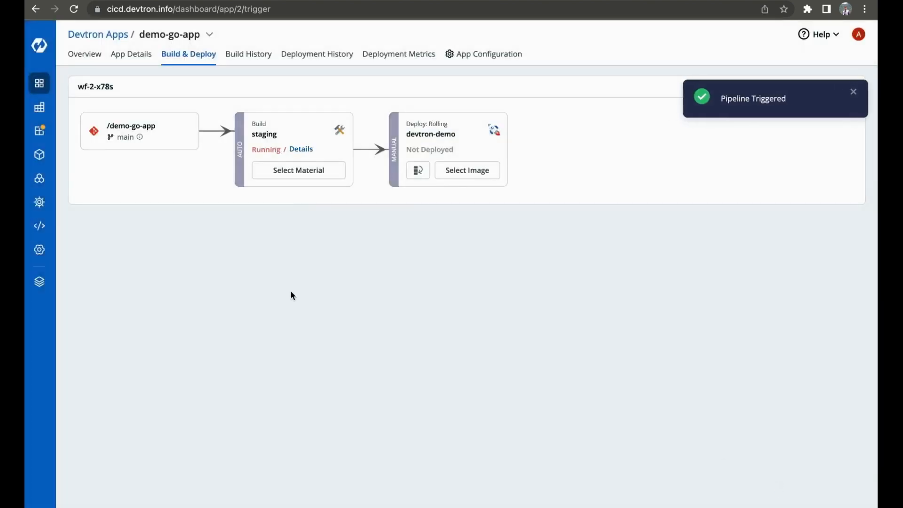
left_click(300, 149)
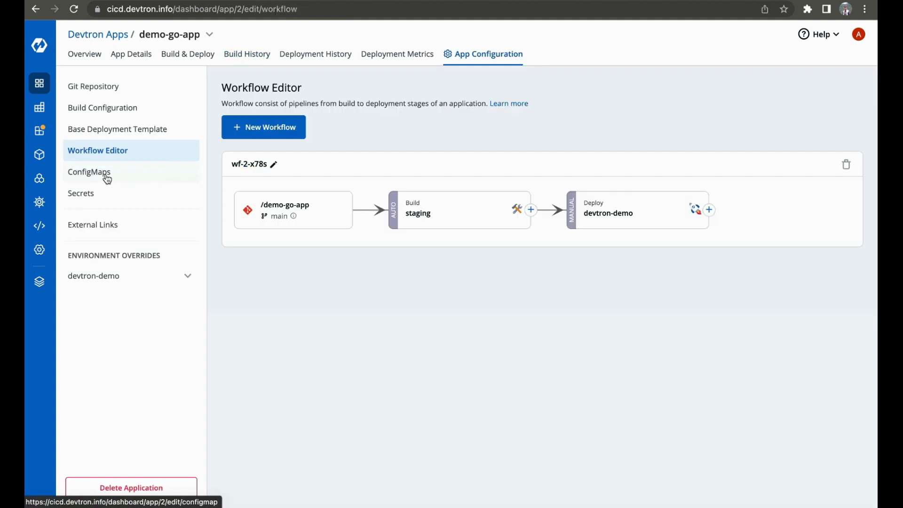
- Add a Kubernetes ConfigMap named demo-cm that is used as an environment variable and holds a username key
left_click(107, 177)
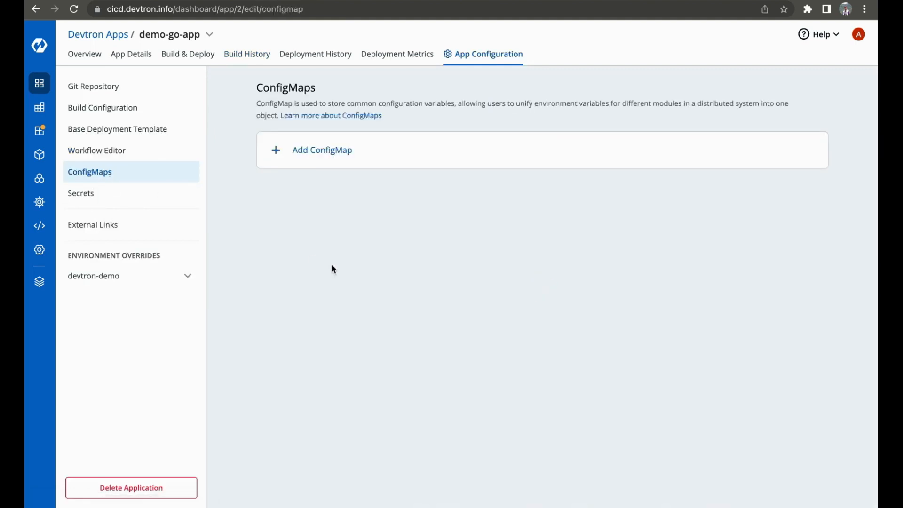
left_click(318, 149)
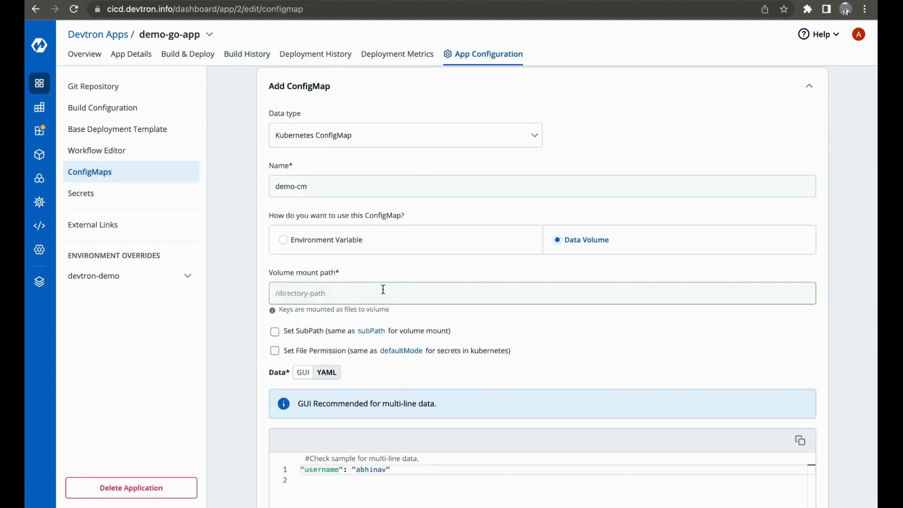
left_click(440, 241)
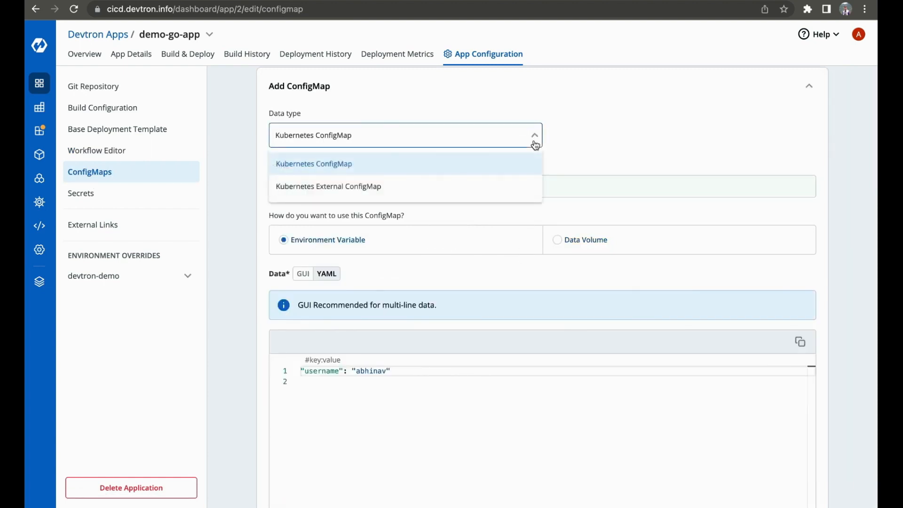
- Review the form for adding a secret, including its available data types
left_click(116, 196)
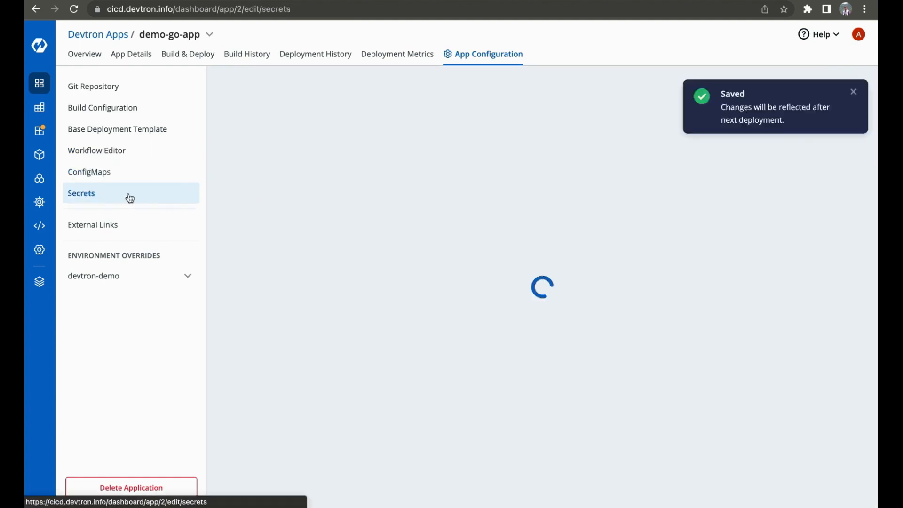
left_click(314, 138)
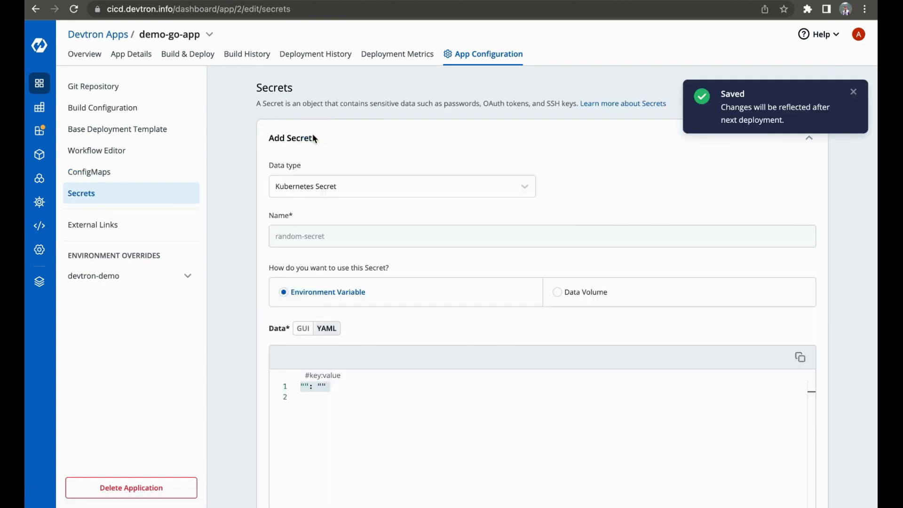
left_click(524, 186)
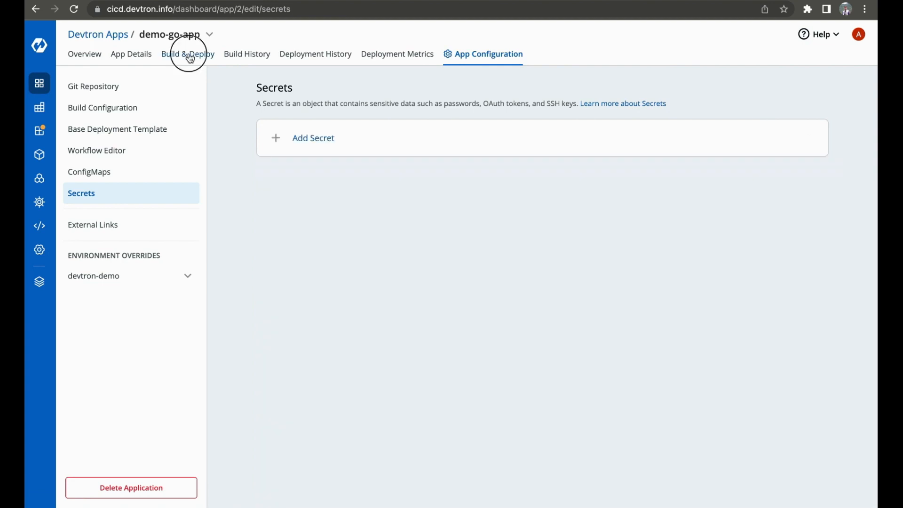
- Examine the staging build's logs in its run details
left_click(188, 54)
left_click(301, 149)
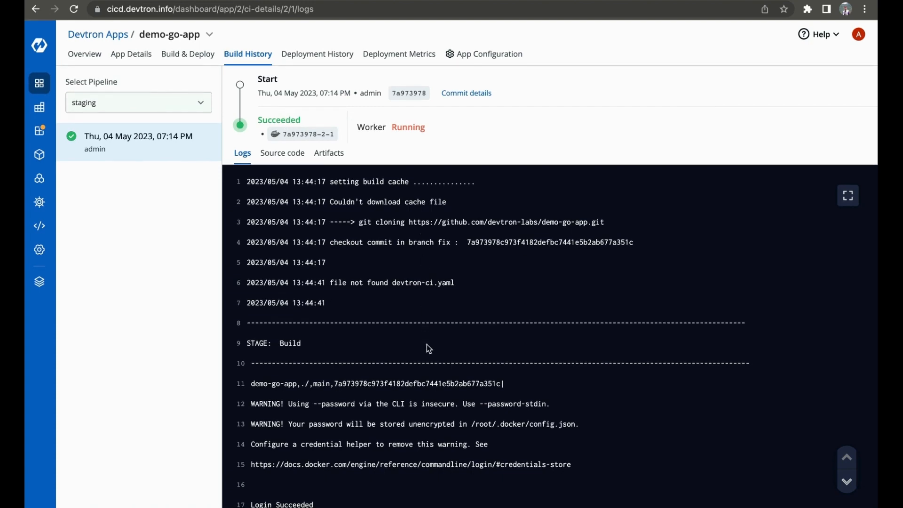
scroll(427, 348, "down", 2)
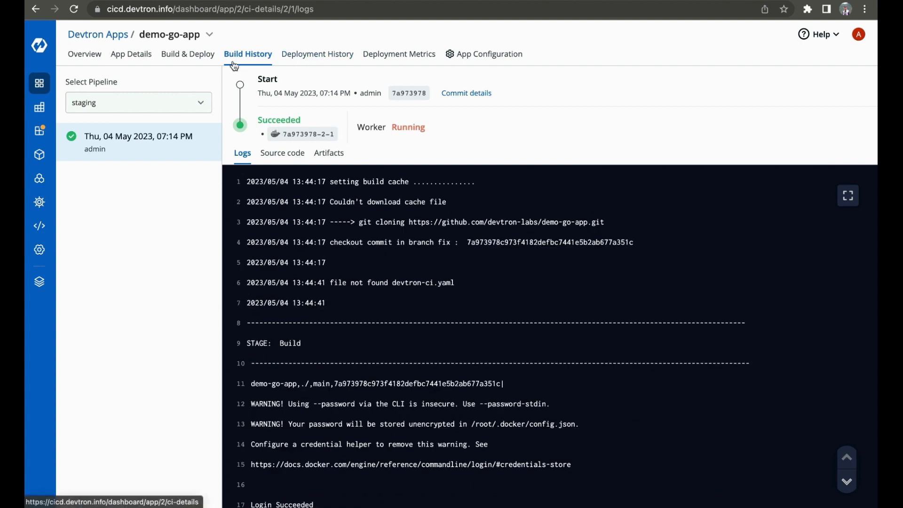
- Deploy the image 7a973978-2-1 to devtron-demo with the last saved config, looking at its source info first
left_click(201, 63)
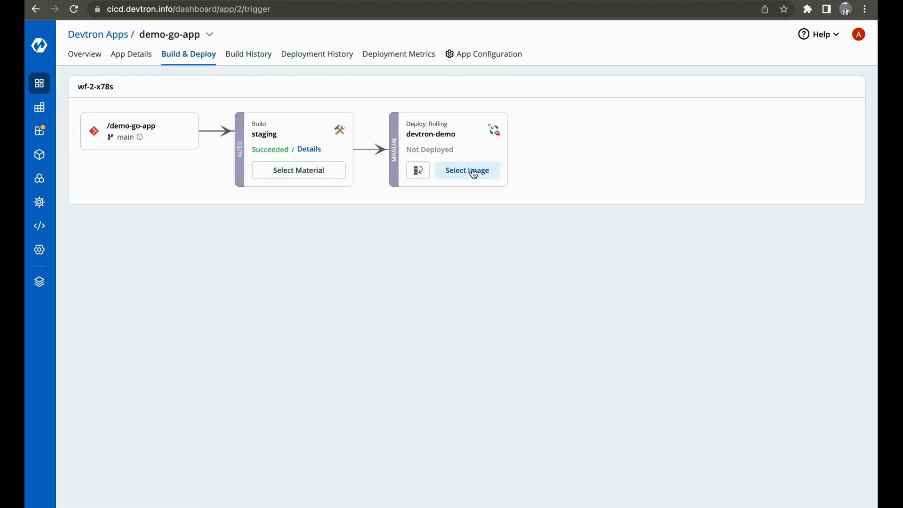
left_click(474, 172)
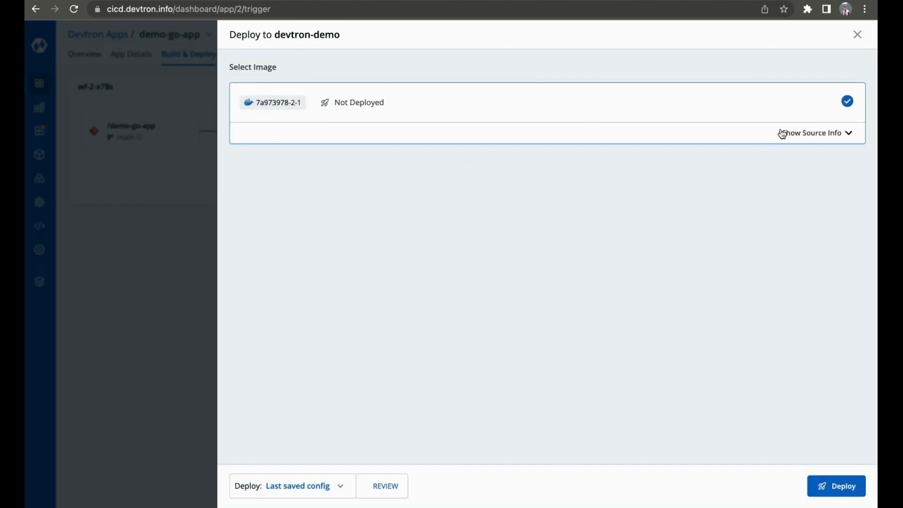
left_click(810, 134)
left_click(832, 489)
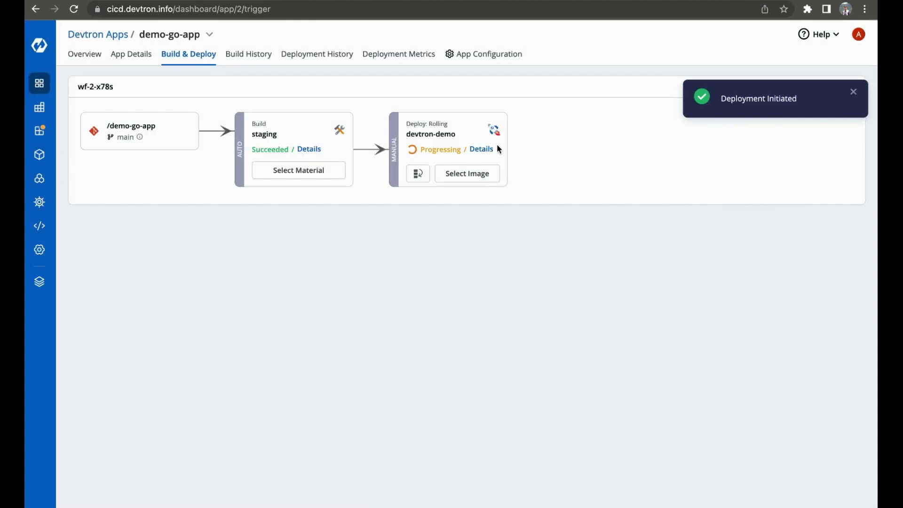
- Check the deployment status details of demo-go-app on devtron-demo
left_click(492, 147)
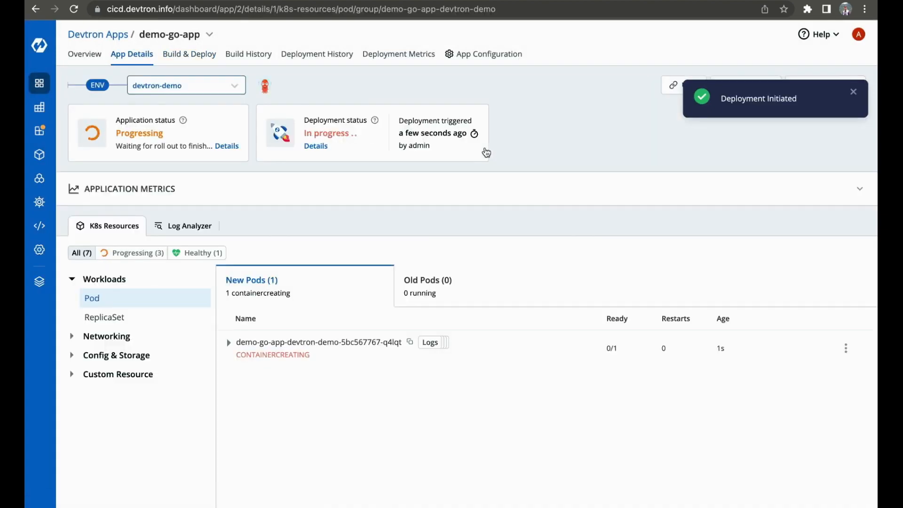
left_click(315, 146)
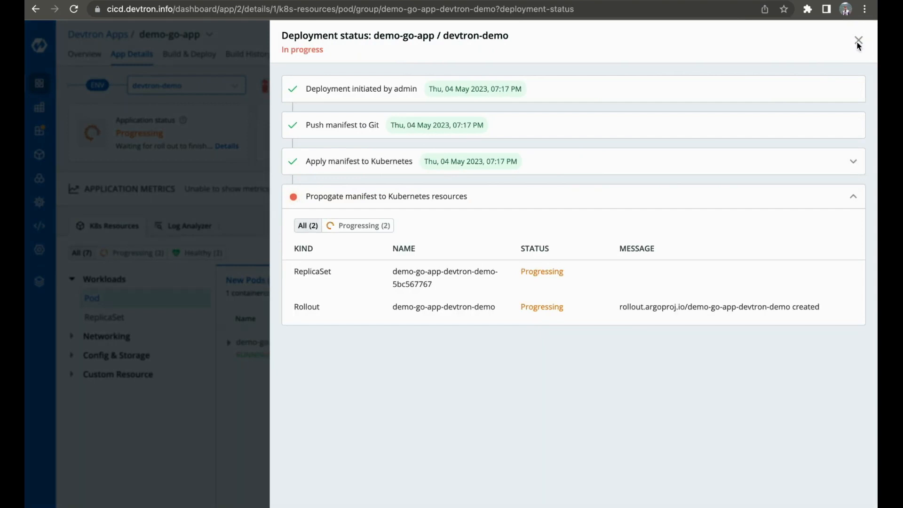
left_click(858, 42)
- Expand the Networking, Config & Storage and Custom Resource groups of the application's Kubernetes resources
left_click(106, 337)
left_click(108, 413)
left_click(108, 453)
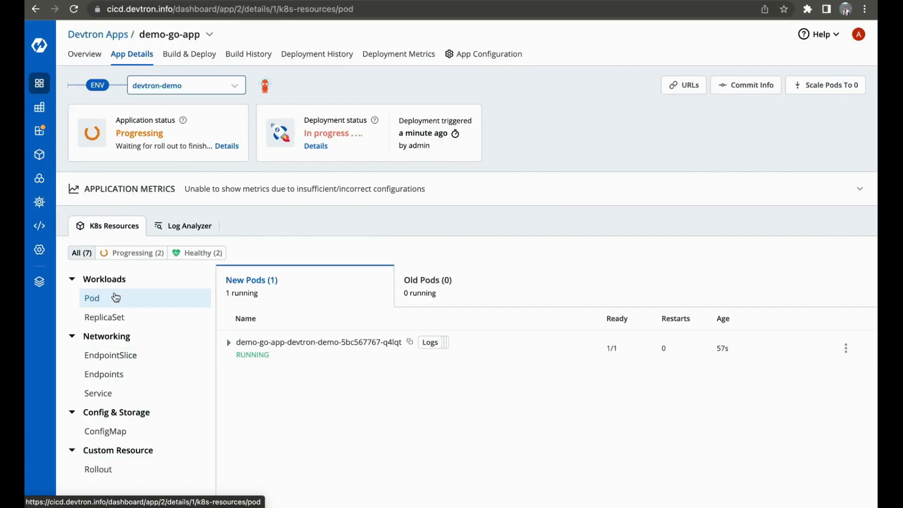
- Inspect the running demo-go-app pod through its logs, the log analyzer and its events
left_click(442, 345)
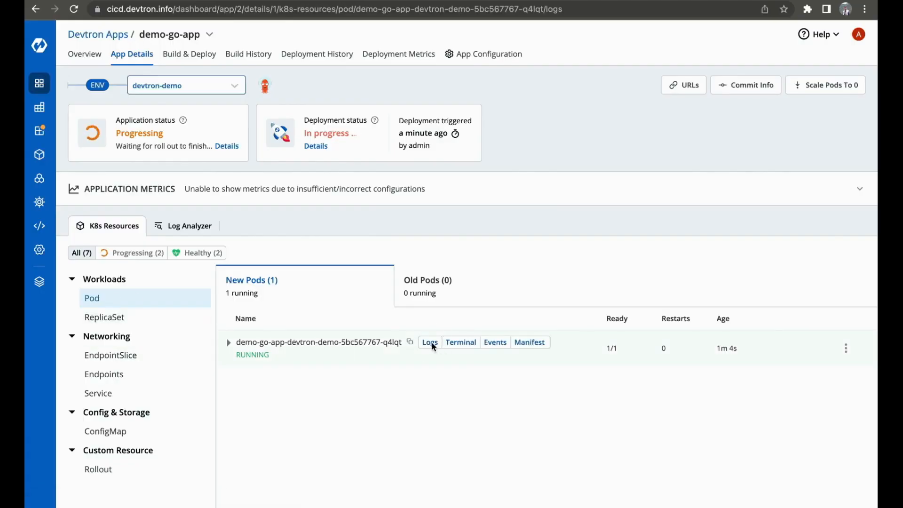
left_click(181, 228)
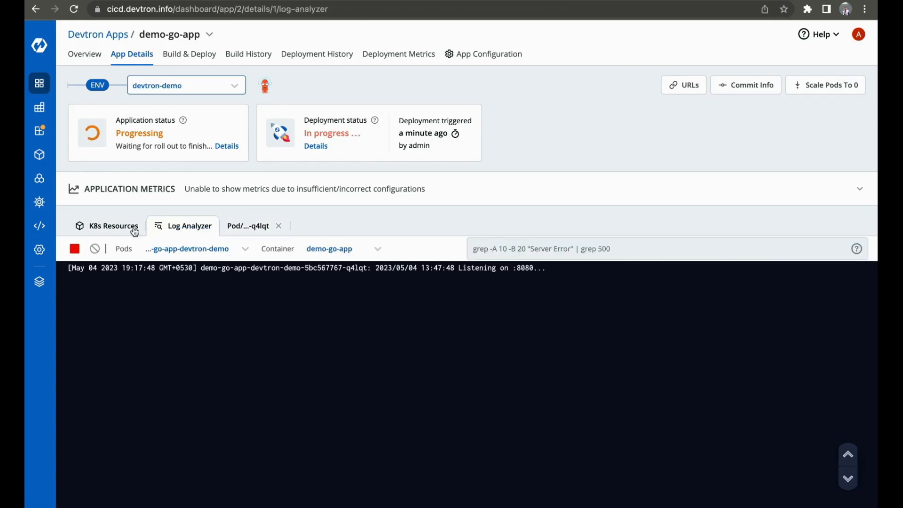
left_click(132, 229)
mouse_move(427, 351)
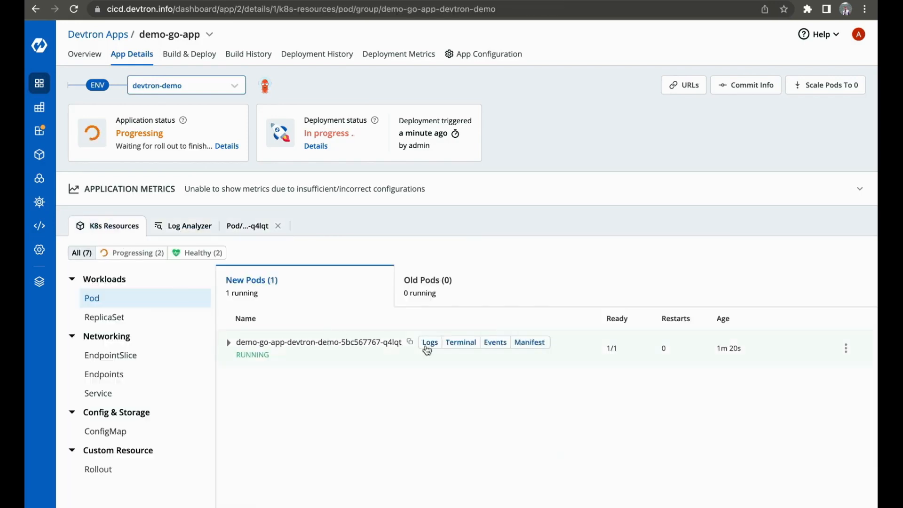
left_click(495, 349)
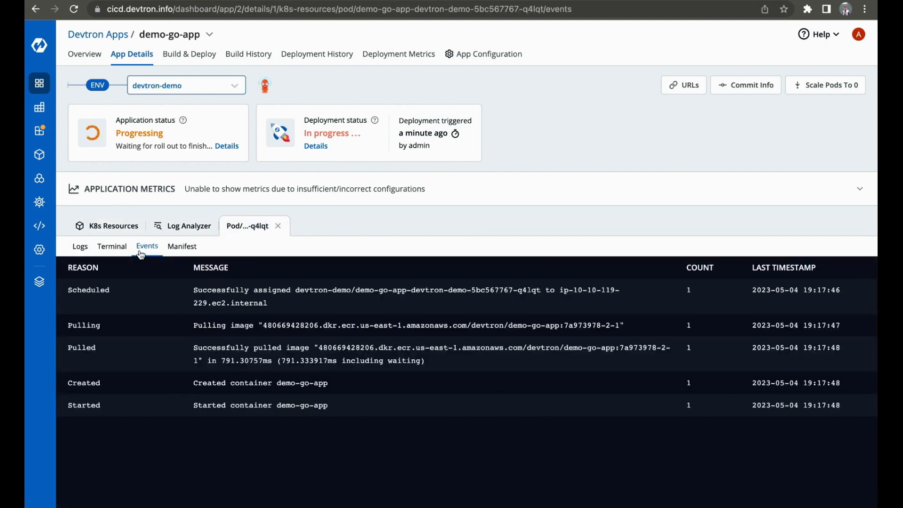